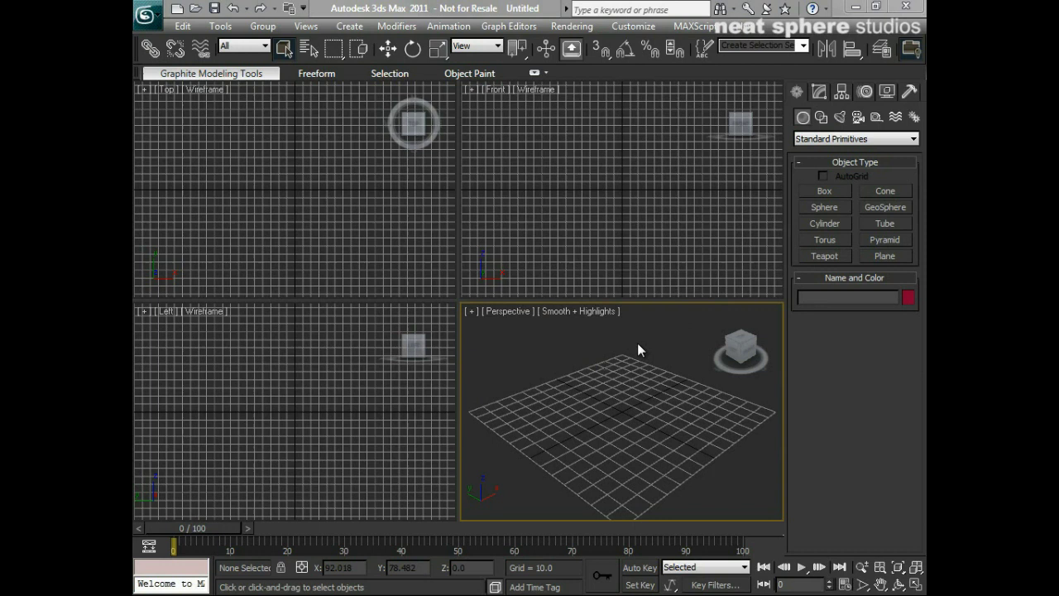
# Step: Create a box about 74 long, 76 wide and 64 high near the grid centre in Perspective, and show its editable parameters
pyautogui.click(825, 191)
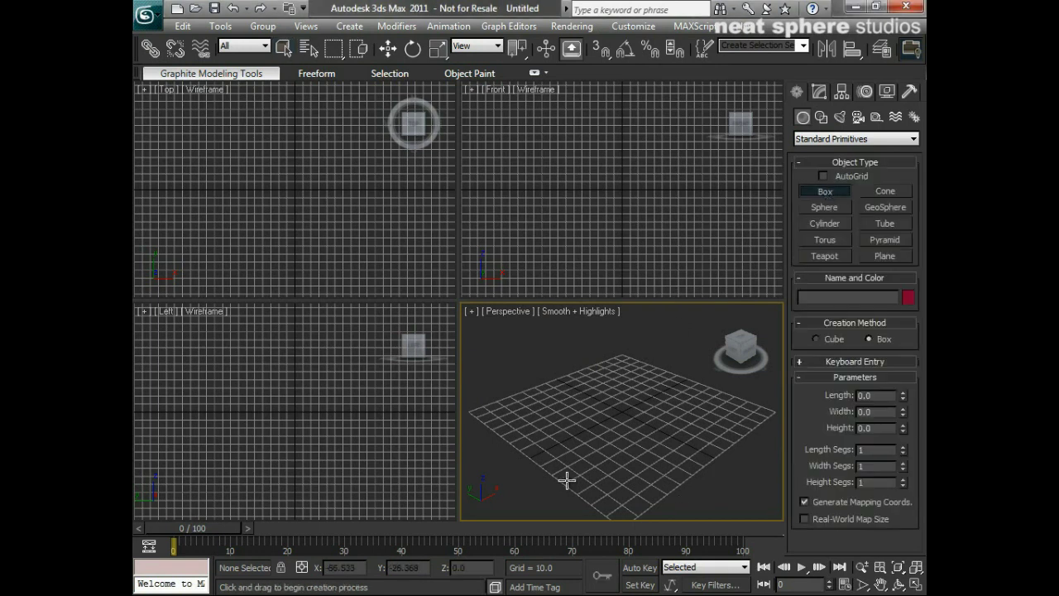
pyautogui.moveTo(620, 376); pyautogui.dragTo(619, 445)
pyautogui.rightClick(618, 379)
pyautogui.keyDown('alt'); pyautogui.moveTo(634, 348); pyautogui.dragTo(610, 397, button='middle'); pyautogui.keyUp('alt')
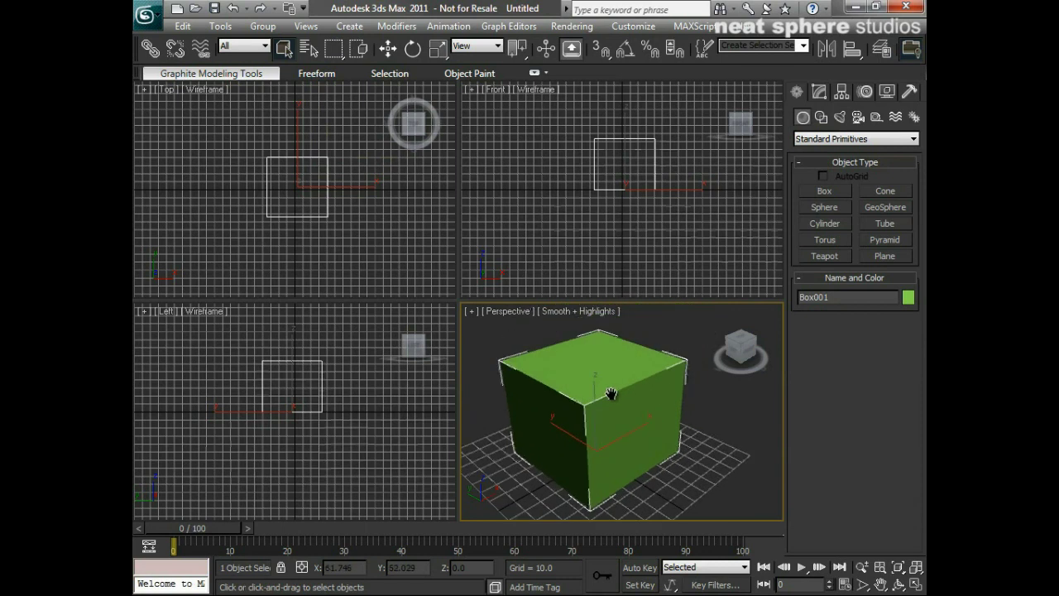
pyautogui.click(820, 92)
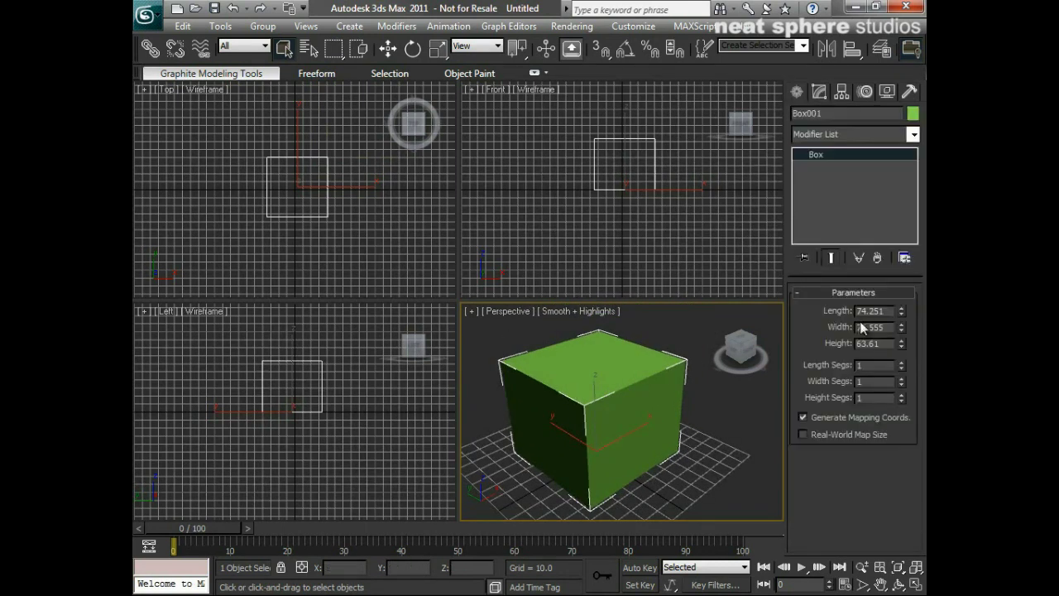
pyautogui.moveTo(858, 311); pyautogui.dragTo(892, 311)
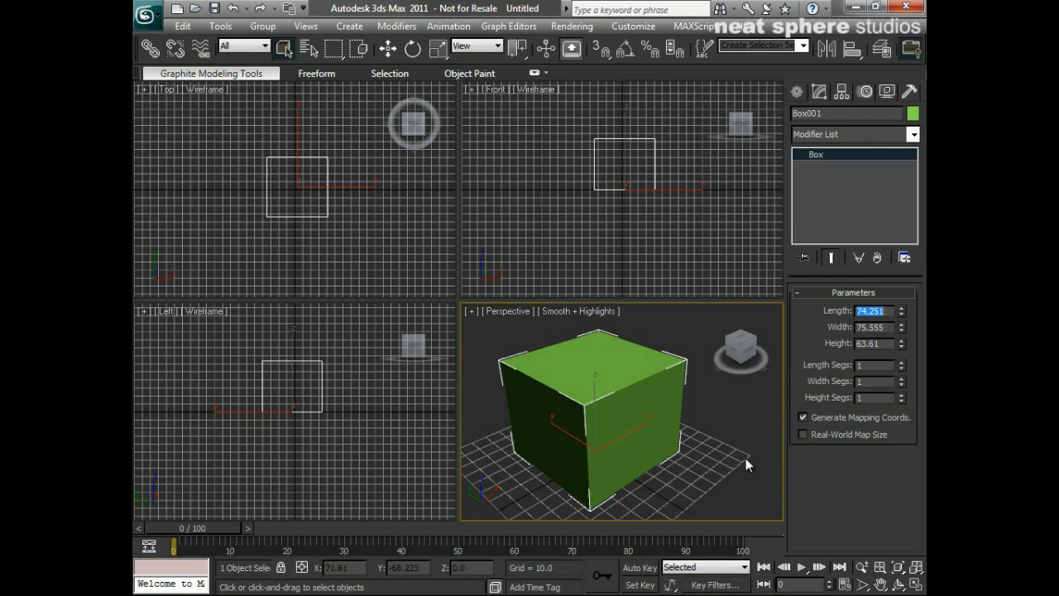
pyautogui.click(718, 397)
pyautogui.click(642, 397)
# Step: Open the units setup and set the display unit scale to Metric, Millimeters
pyautogui.click(637, 30)
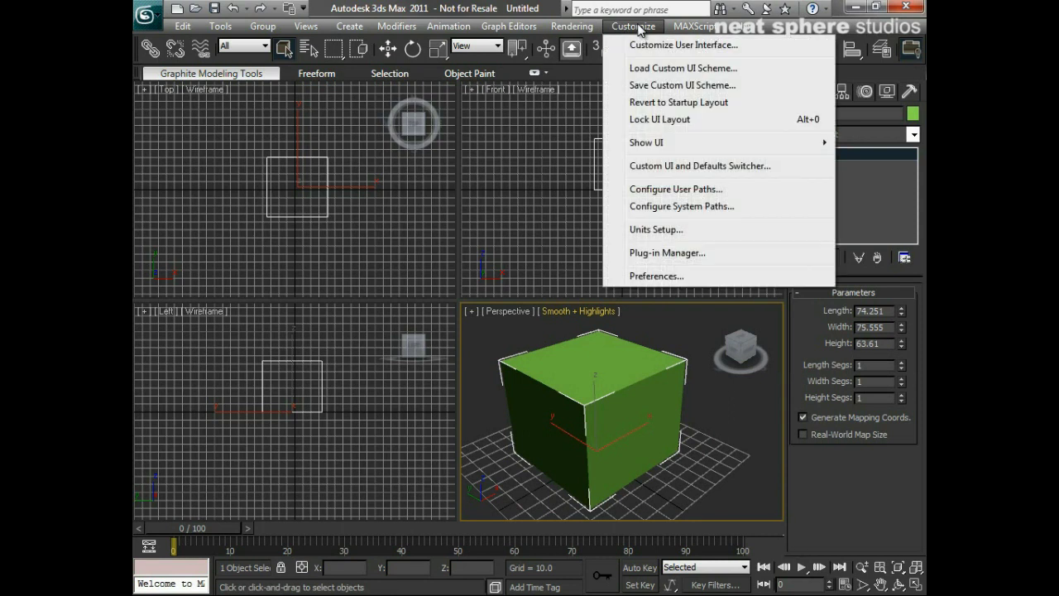
pyautogui.click(671, 233)
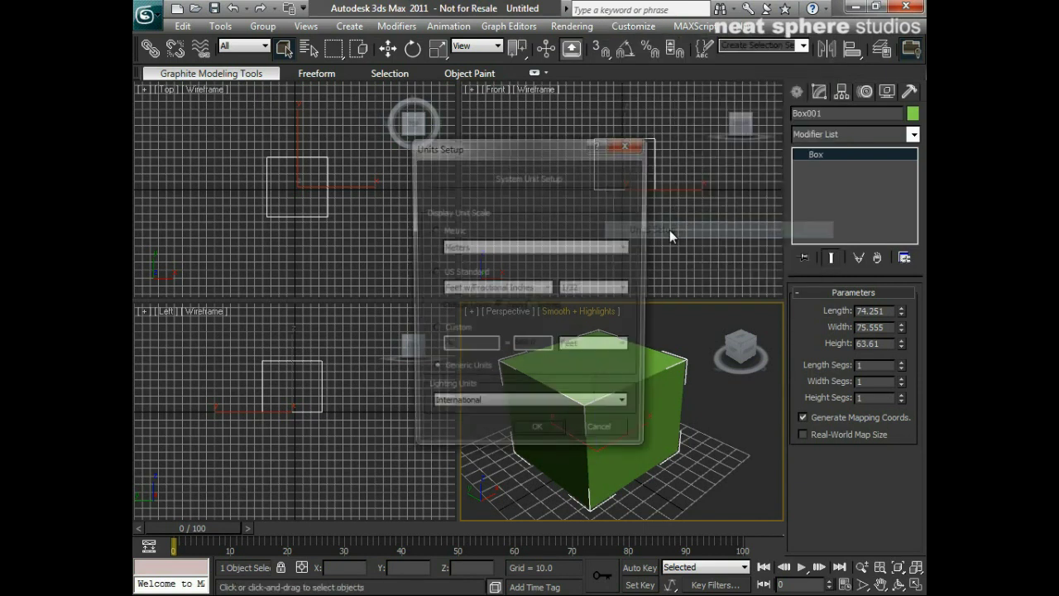
pyautogui.moveTo(528, 150); pyautogui.dragTo(554, 130)
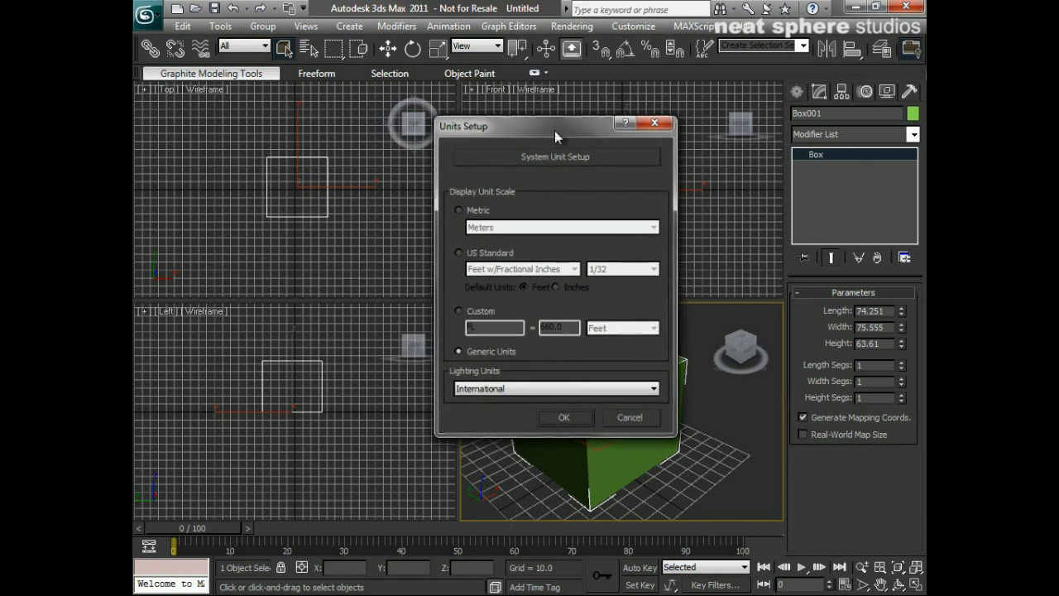
pyautogui.click(461, 210)
pyautogui.click(506, 227)
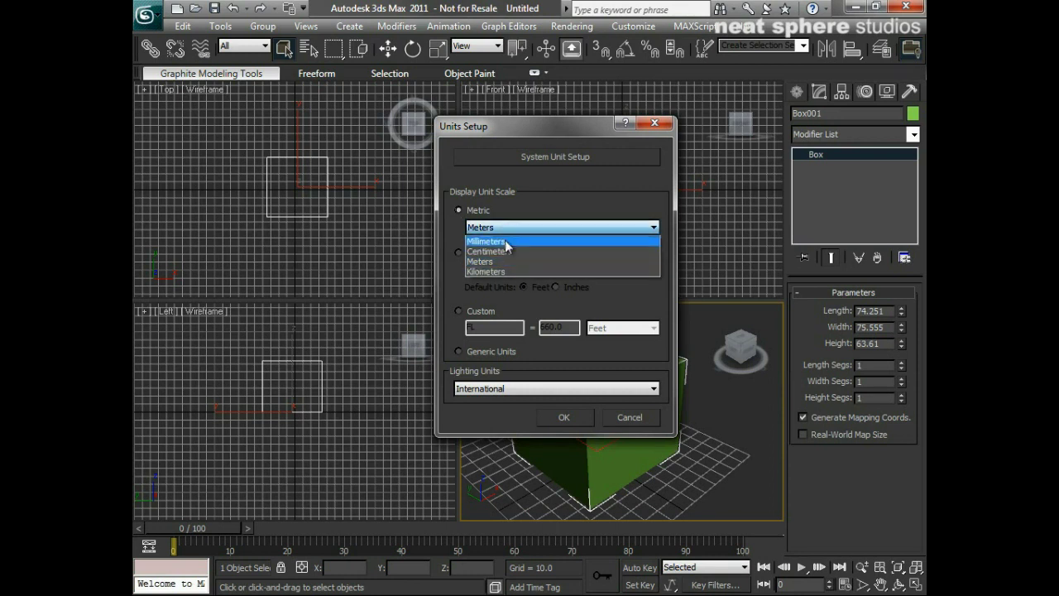
pyautogui.click(500, 240)
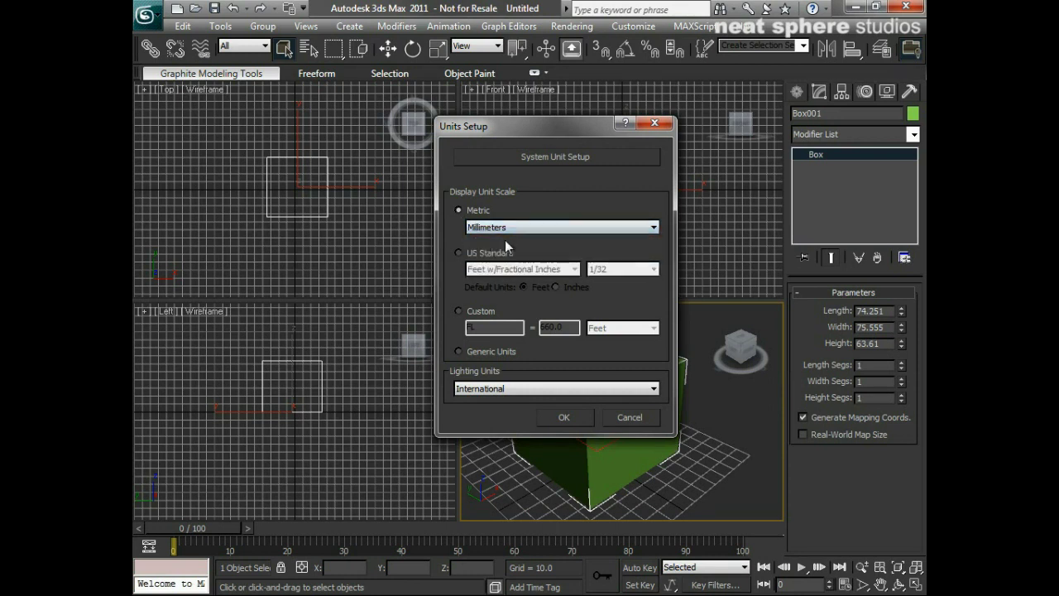
# Step: Set the system unit scale so that 1 unit equals 1.0 millimeters
pyautogui.click(546, 158)
pyautogui.moveTo(544, 184); pyautogui.dragTo(567, 185)
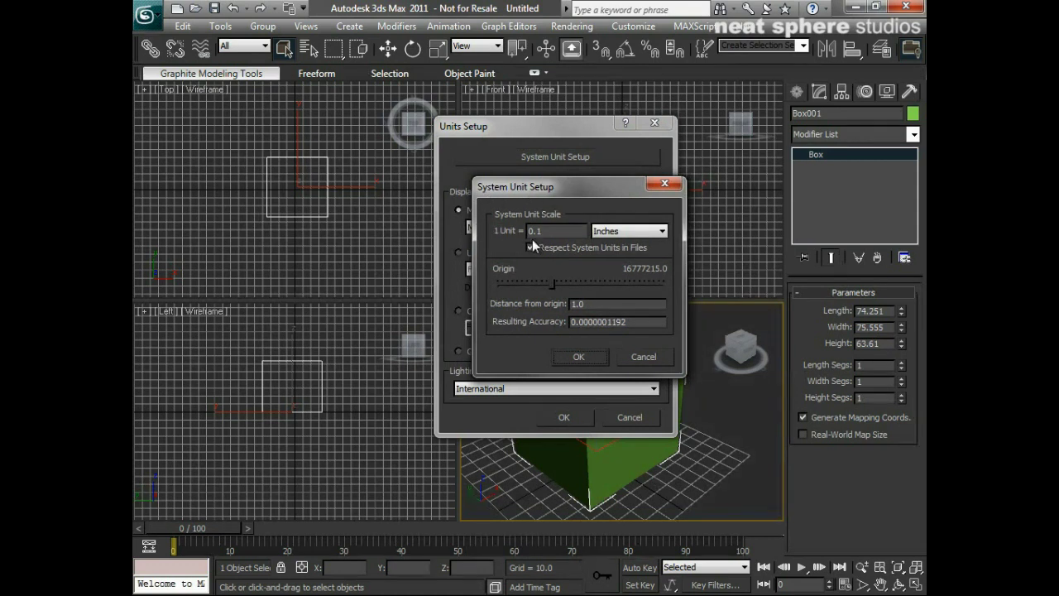
pyautogui.press('Tab')
pyautogui.click(603, 230)
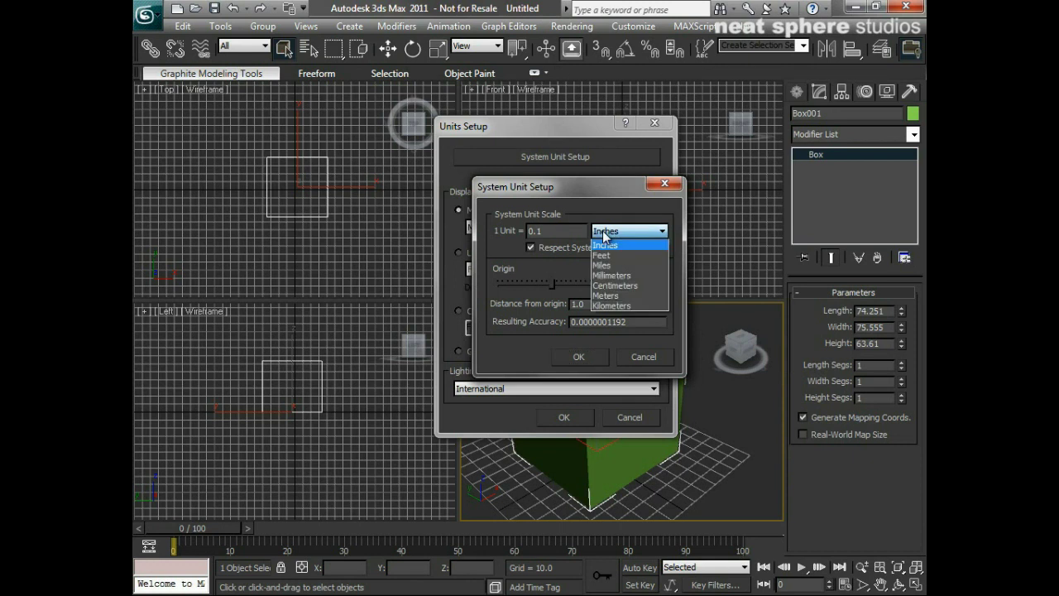
pyautogui.click(603, 275)
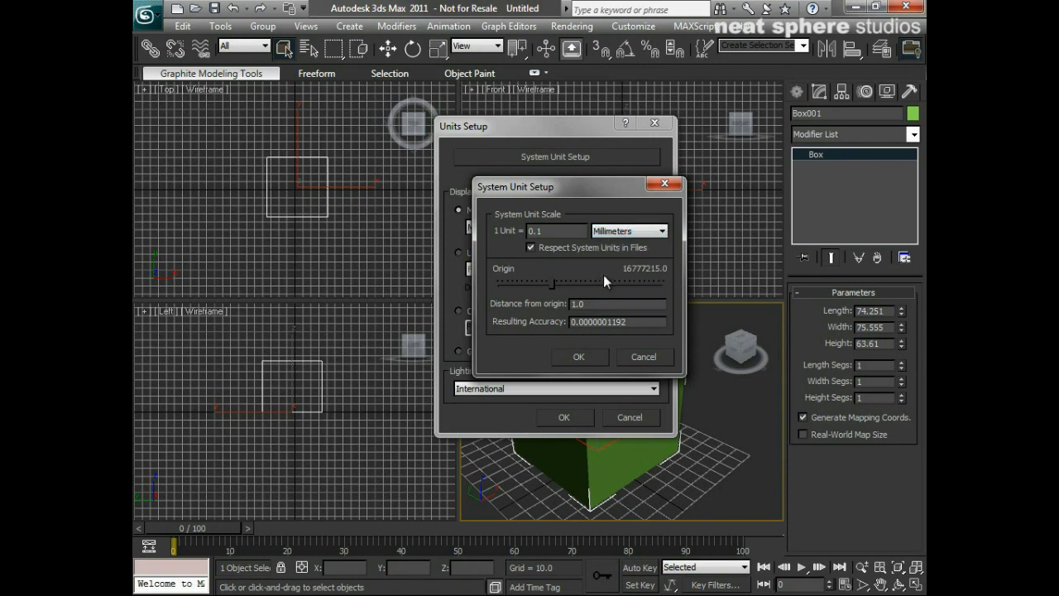
pyautogui.doubleClick(542, 230)
pyautogui.write('1')
# Step: Try centimeters as the system unit and return it to millimeters
pyautogui.click(605, 233)
pyautogui.click(601, 290)
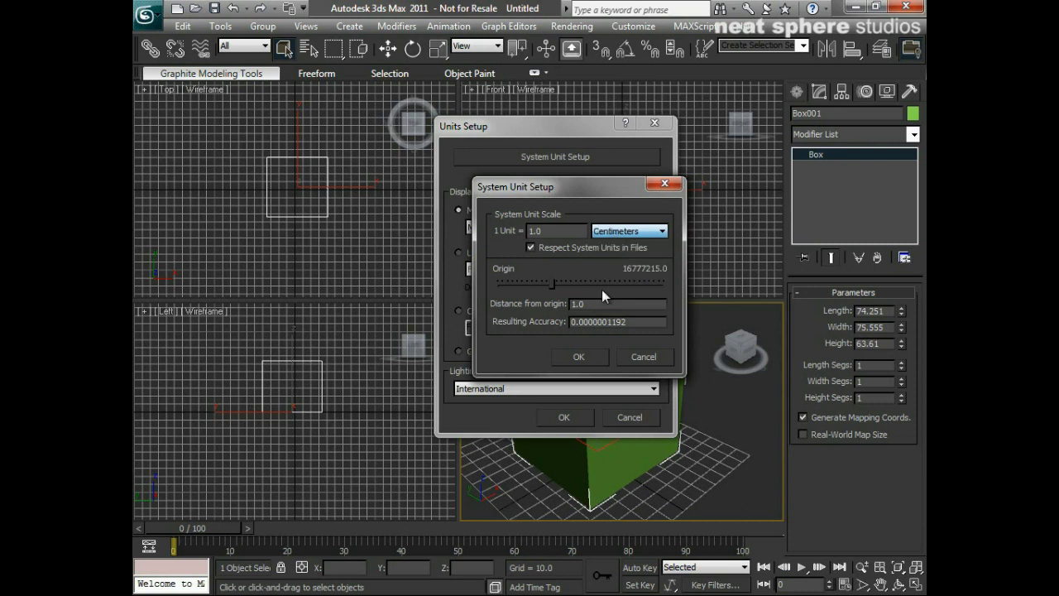
pyautogui.click(606, 232)
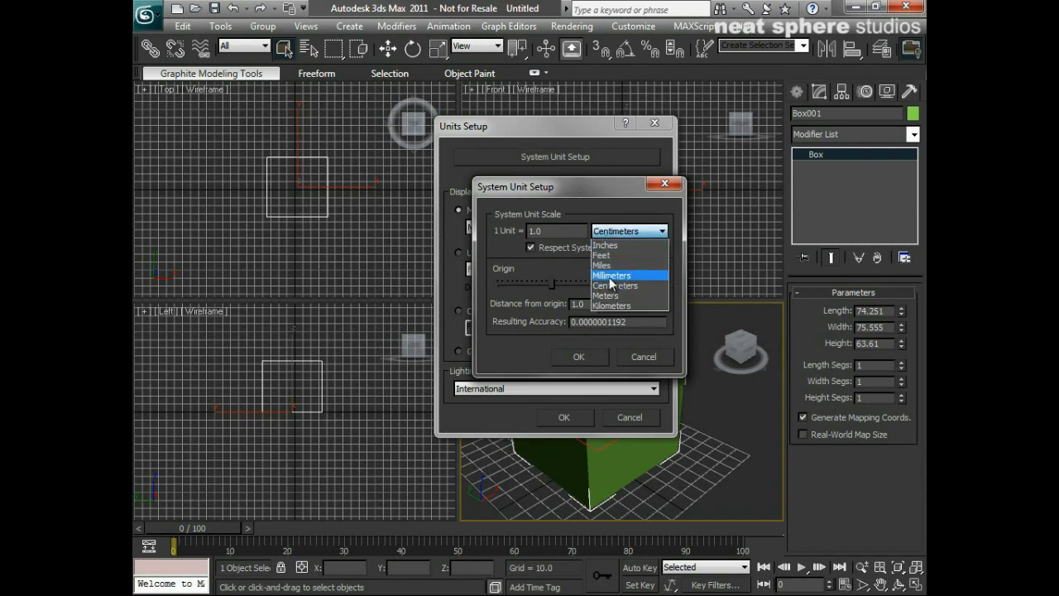
pyautogui.click(611, 276)
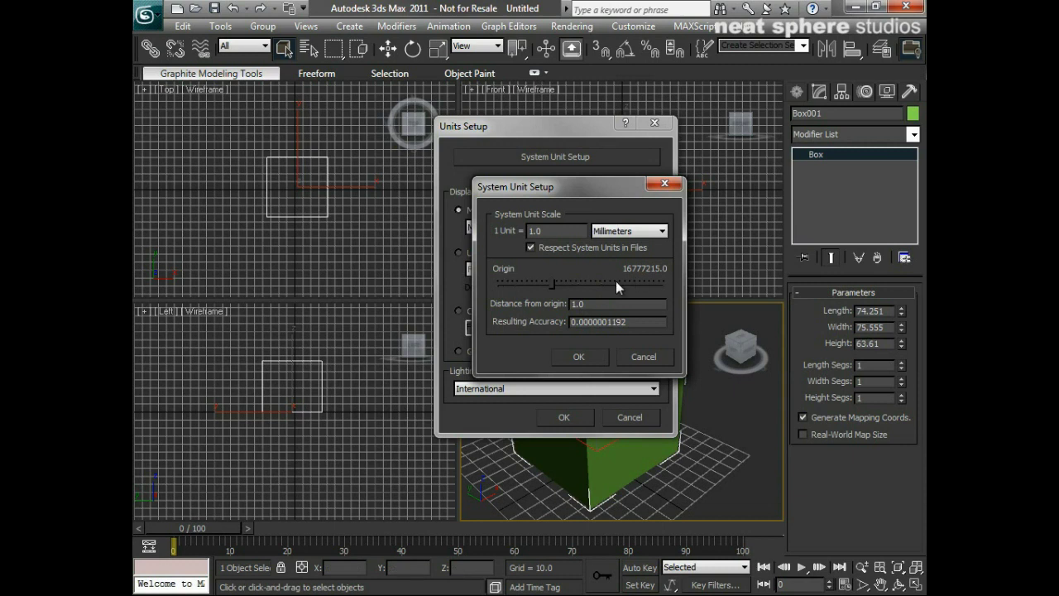
# Step: Accept the system unit and display unit settings, and check the unit suffix on the box's length
pyautogui.click(606, 232)
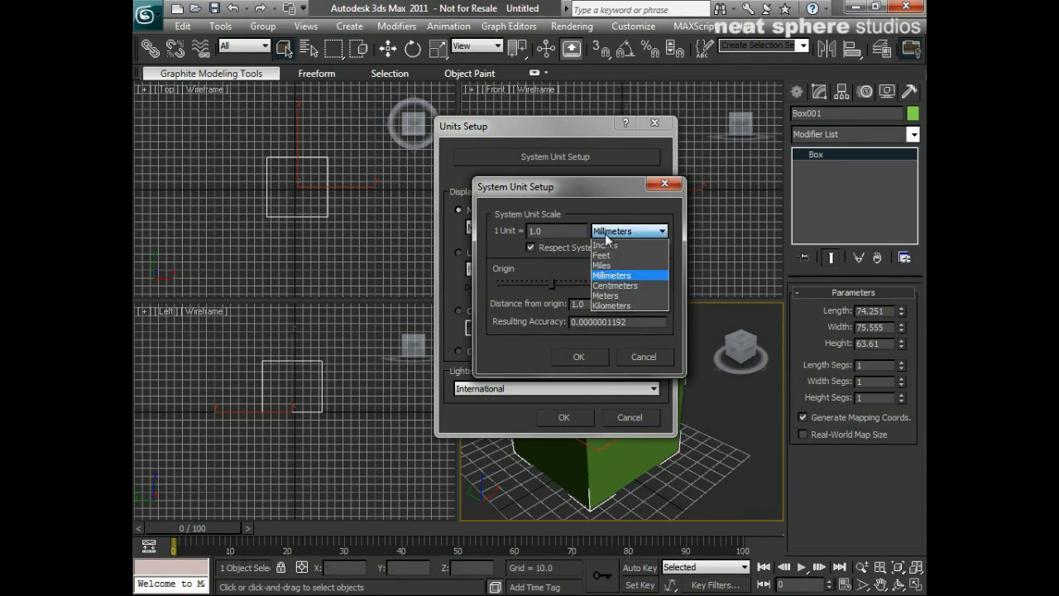
pyautogui.click(605, 206)
pyautogui.click(579, 357)
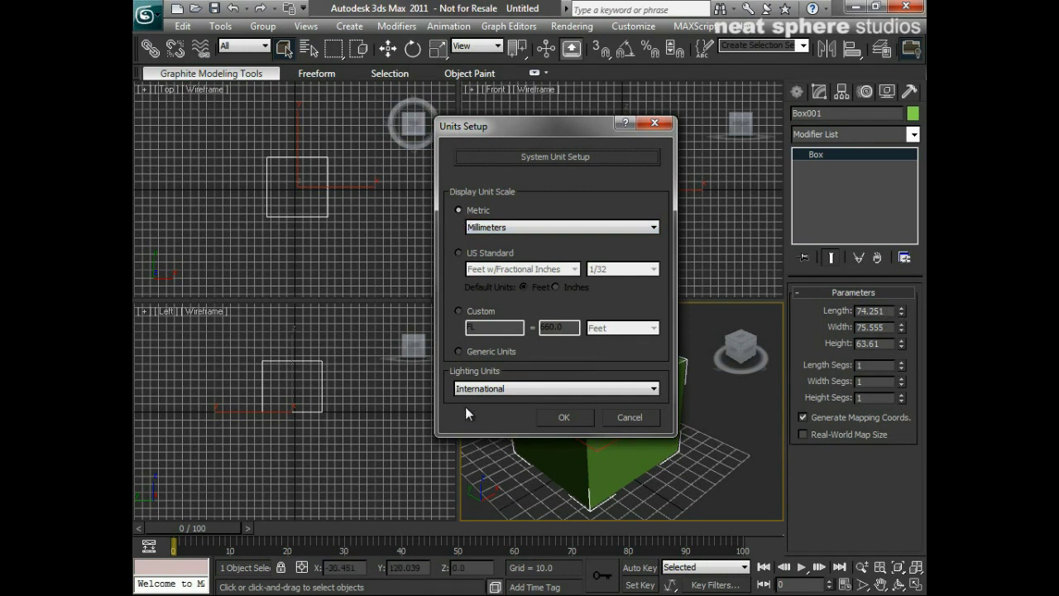
pyautogui.click(563, 417)
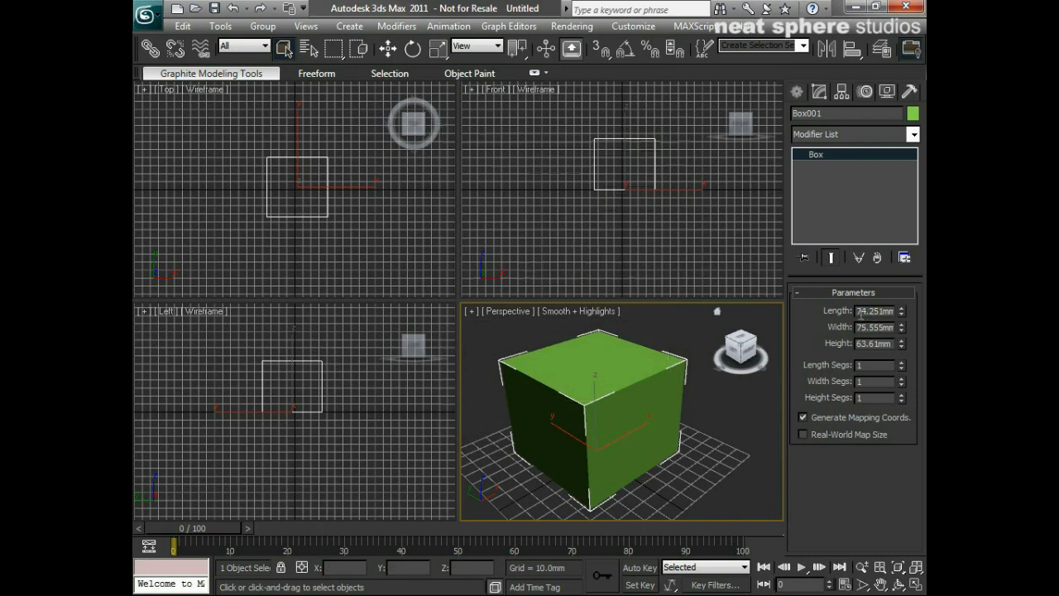
pyautogui.moveTo(861, 312); pyautogui.dragTo(912, 314)
# Step: Switch the display unit scale back to Generic Units and apply it
pyautogui.click(633, 26)
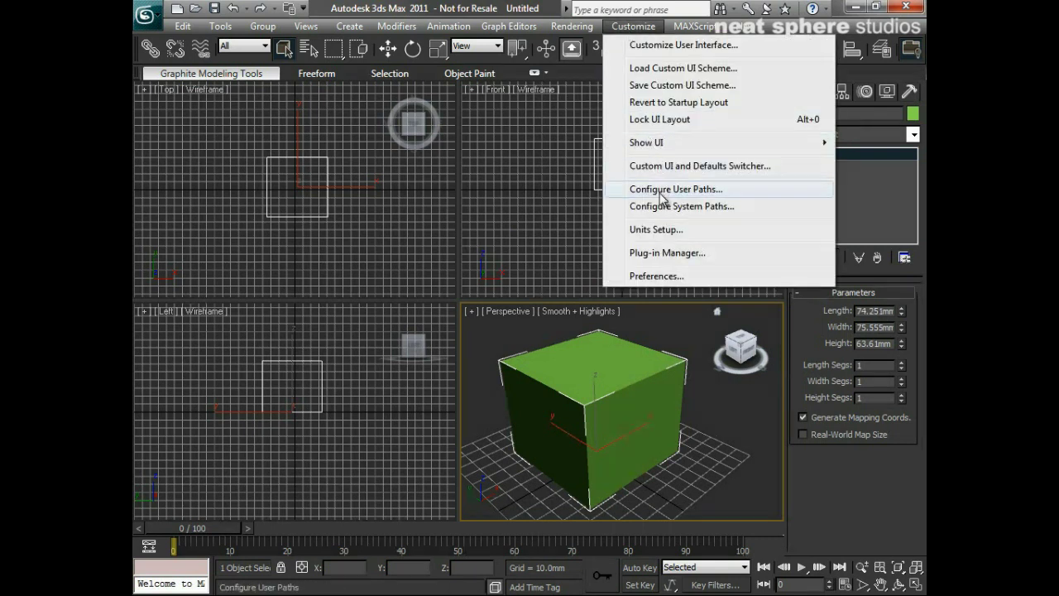
pyautogui.click(658, 229)
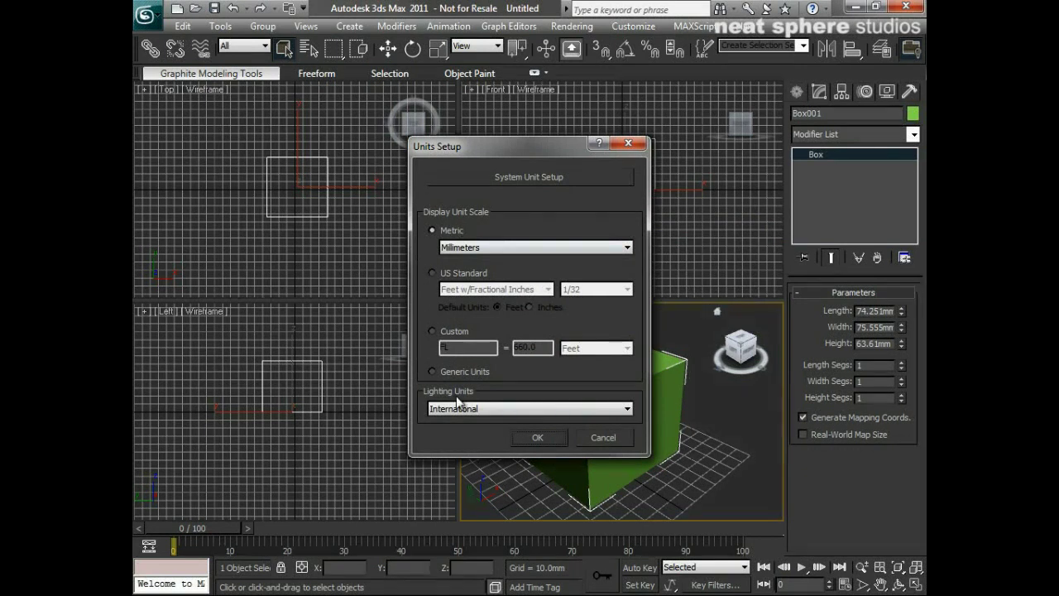
pyautogui.click(461, 250)
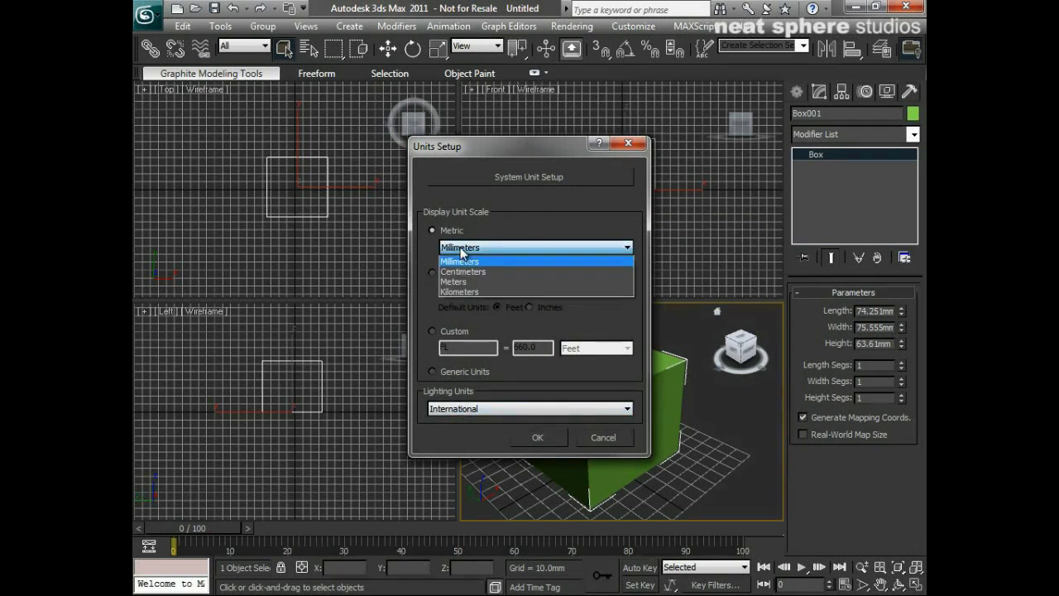
pyautogui.click(461, 251)
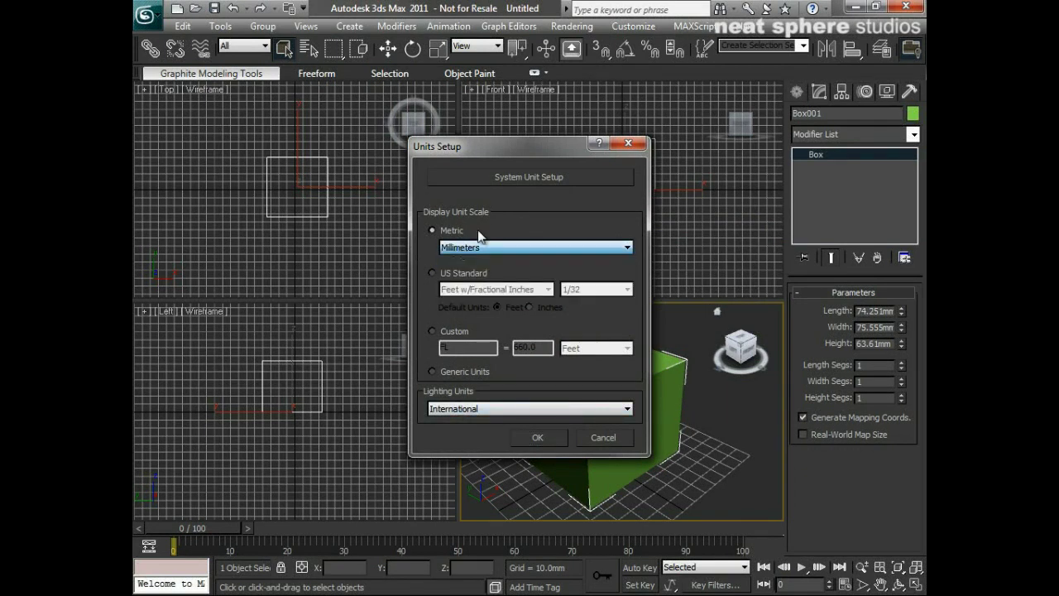
pyautogui.click(429, 370)
pyautogui.click(539, 437)
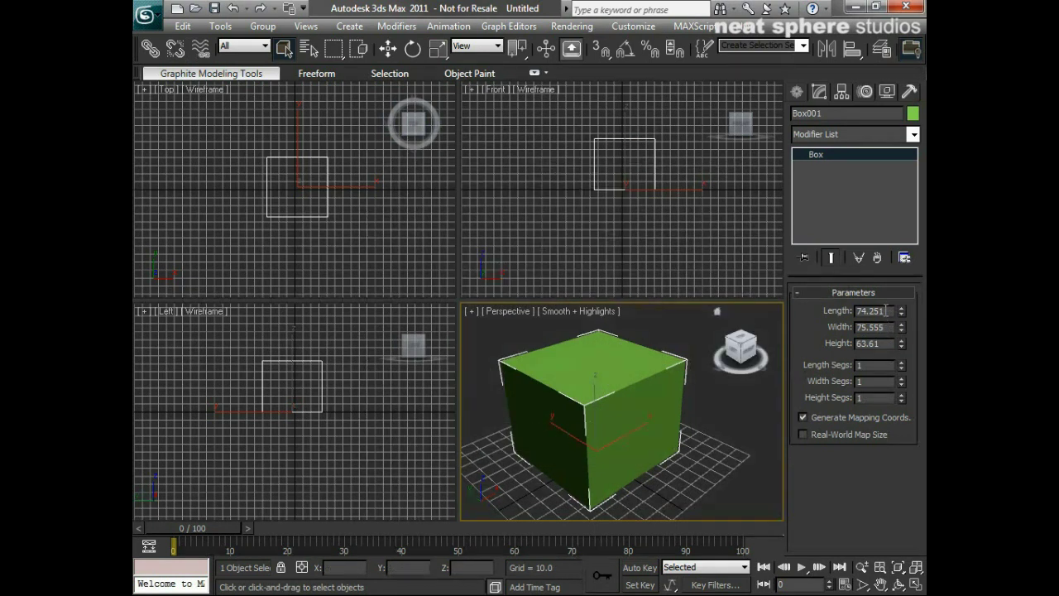
# Step: Check the box's length value in generic units and deselect the box
pyautogui.moveTo(884, 310); pyautogui.dragTo(861, 311)
pyautogui.click(886, 312)
pyautogui.click(632, 25)
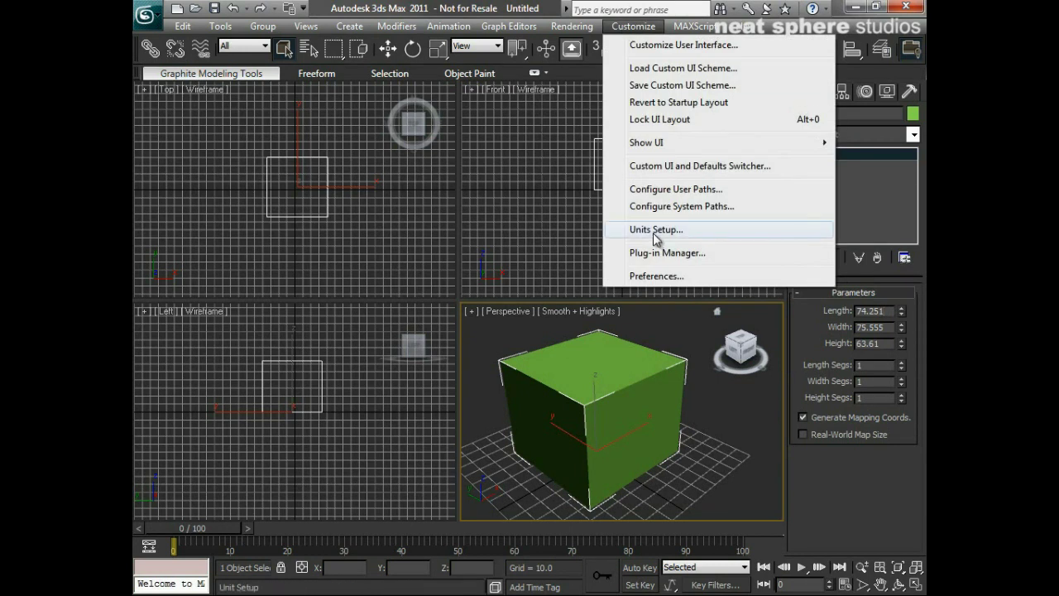
pyautogui.click(706, 423)
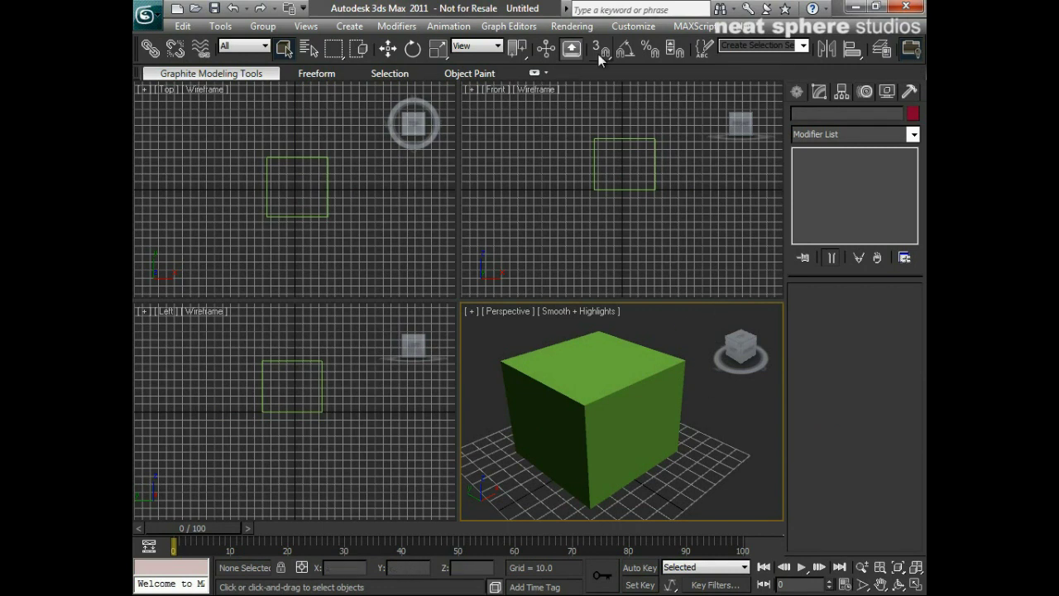
# Step: Review the available system unit types in the units setup and leave the system unit unchanged
pyautogui.click(632, 26)
pyautogui.click(654, 229)
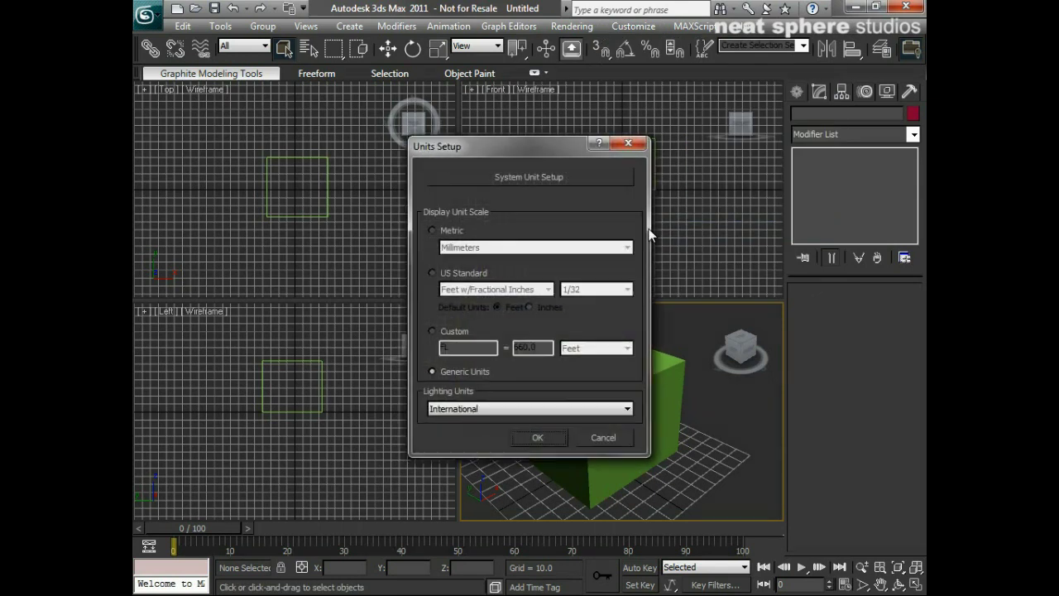
pyautogui.click(495, 177)
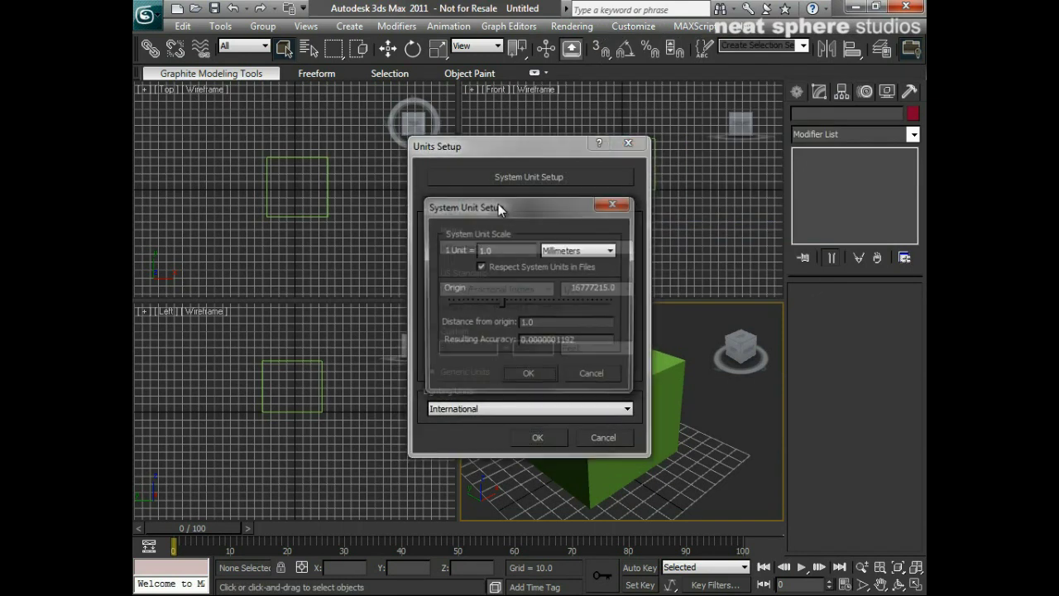
pyautogui.click(579, 250)
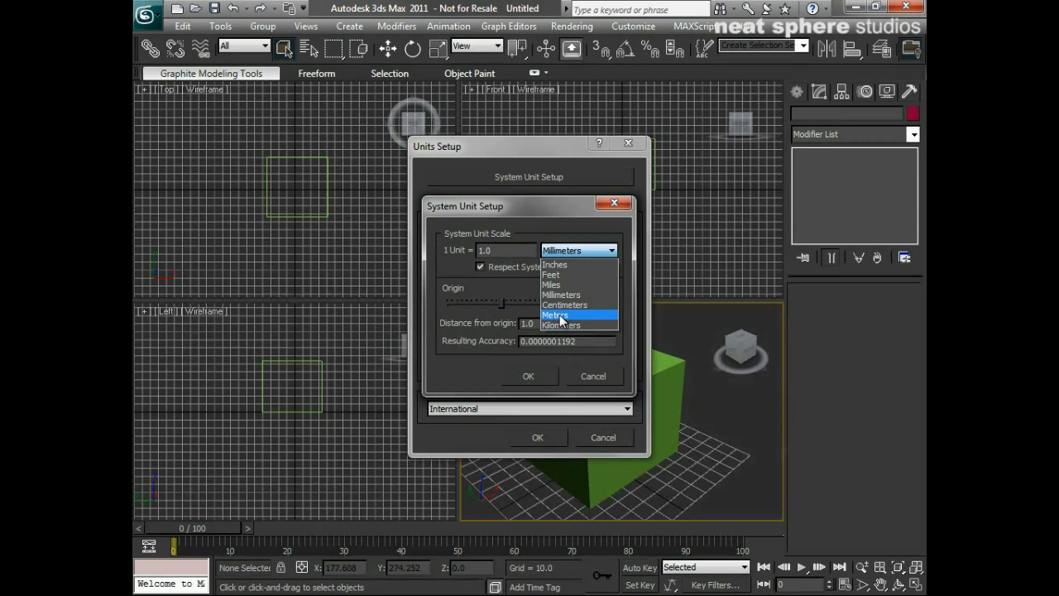
pyautogui.click(591, 378)
pyautogui.click(592, 377)
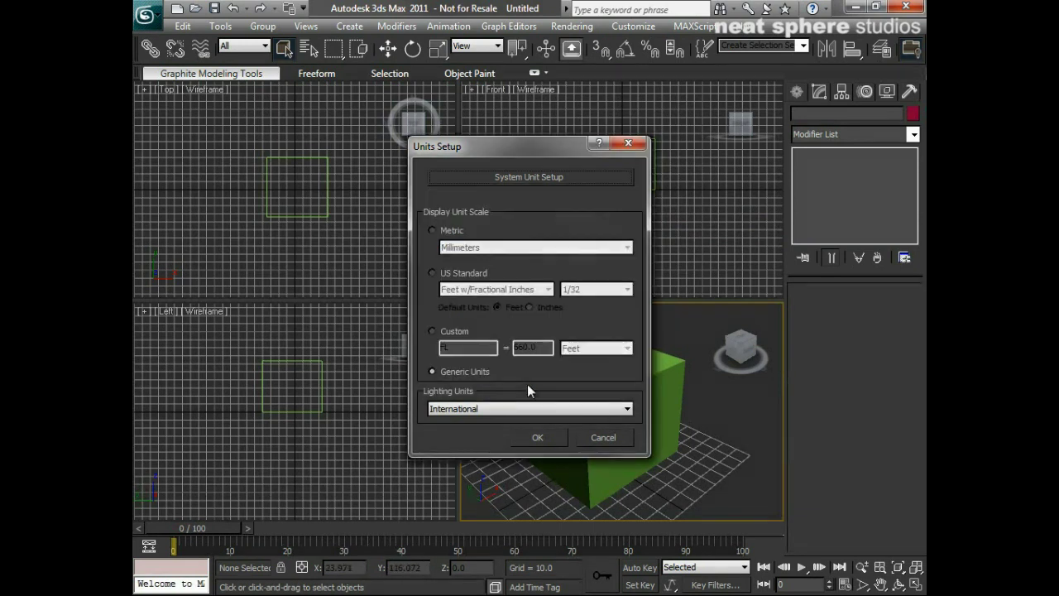
pyautogui.click(537, 437)
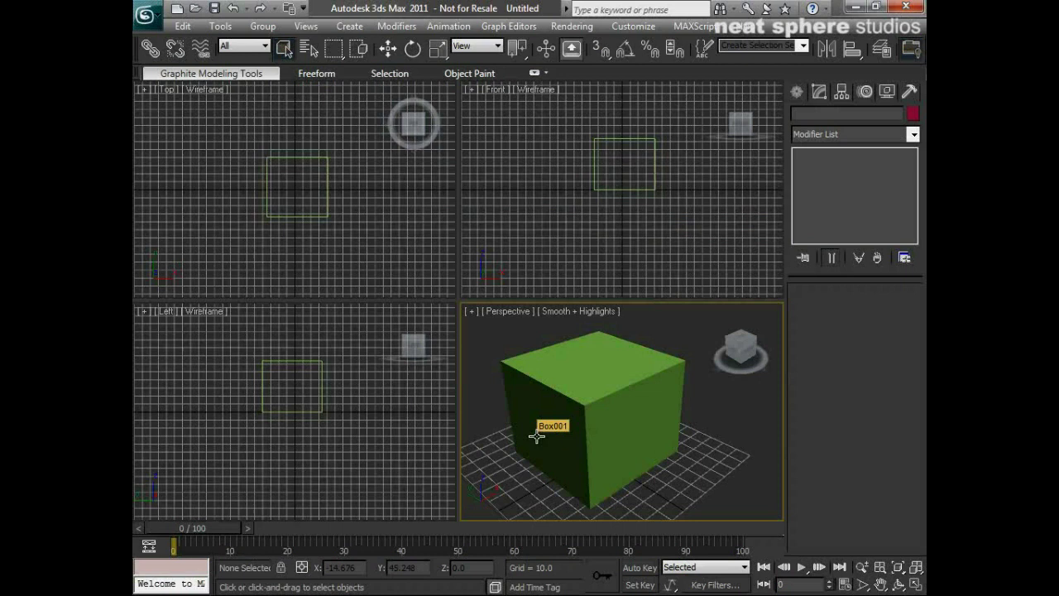